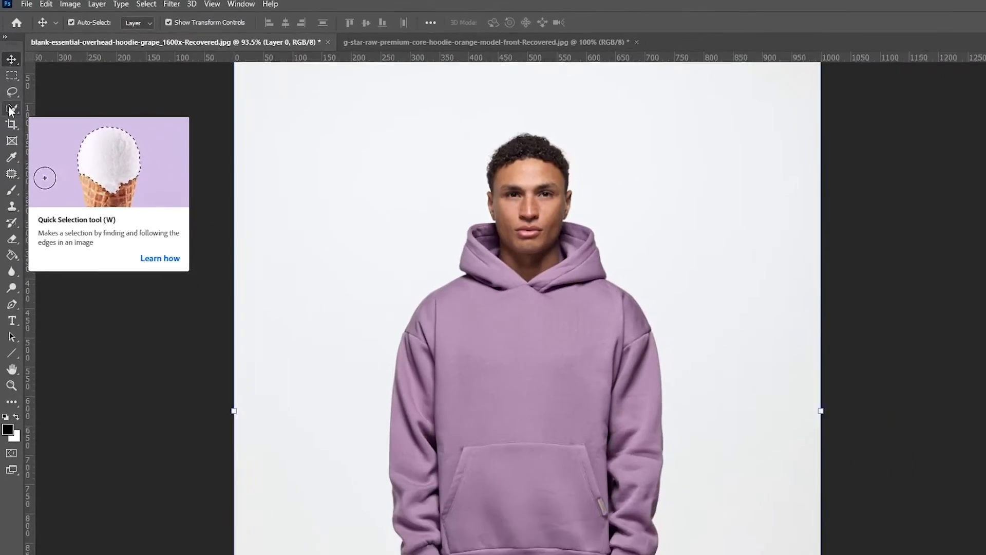
# Select the entire purple hoodie, including sleeves, pocket and hood, with the Quick Selection tool
pyautogui.click(12, 145)
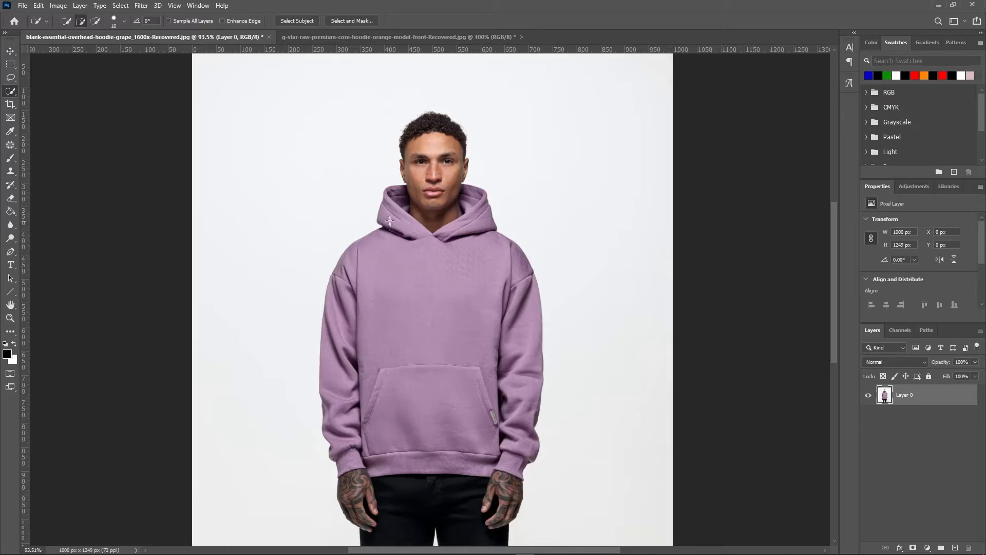
pyautogui.moveTo(394, 199)
pyautogui.mouseDown()
pyautogui.moveTo(400, 240)
pyautogui.moveTo(370, 283)
pyautogui.mouseUp()
pyautogui.moveTo(343, 362)
pyautogui.mouseDown()
pyautogui.moveTo(338, 392)
pyautogui.moveTo(439, 379)
pyautogui.moveTo(515, 406)
pyautogui.mouseUp()
pyautogui.moveTo(480, 242); pyautogui.dragTo(471, 193)
pyautogui.scroll(2, 467, 205)
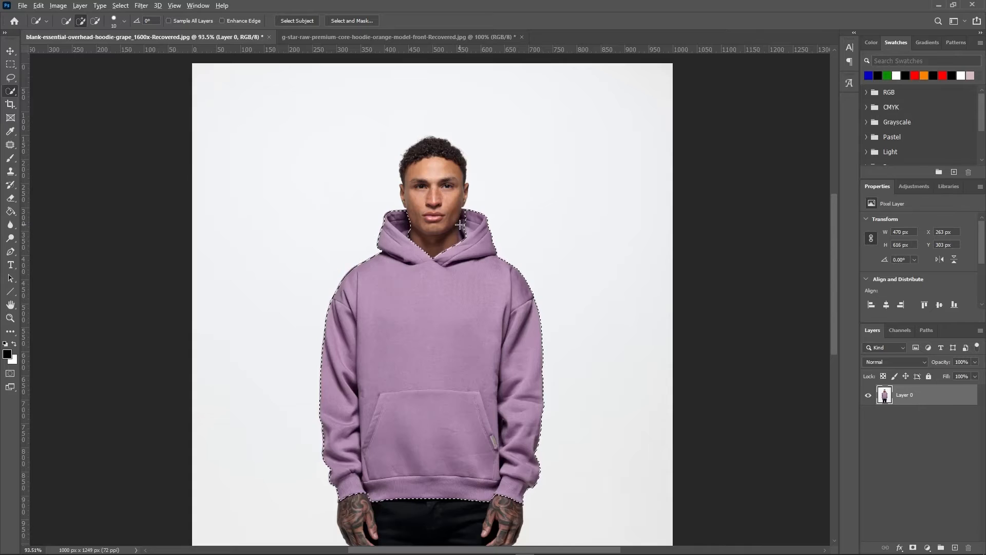
# Use the Lasso tool to add the missed inner hood beside the neck and subtract skin overlap along the opposite jaw edge
pyautogui.scroll(5, 462, 218)
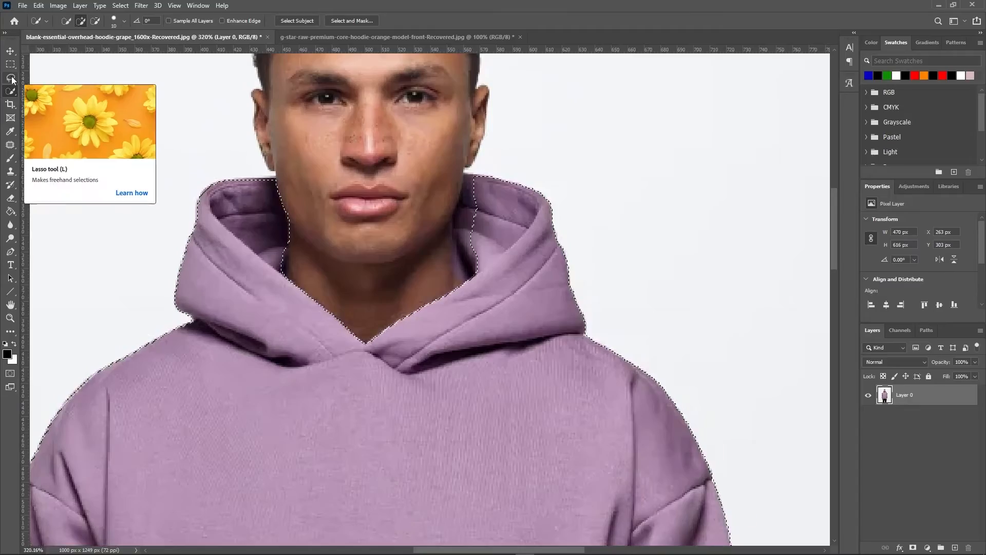
pyautogui.click(11, 78)
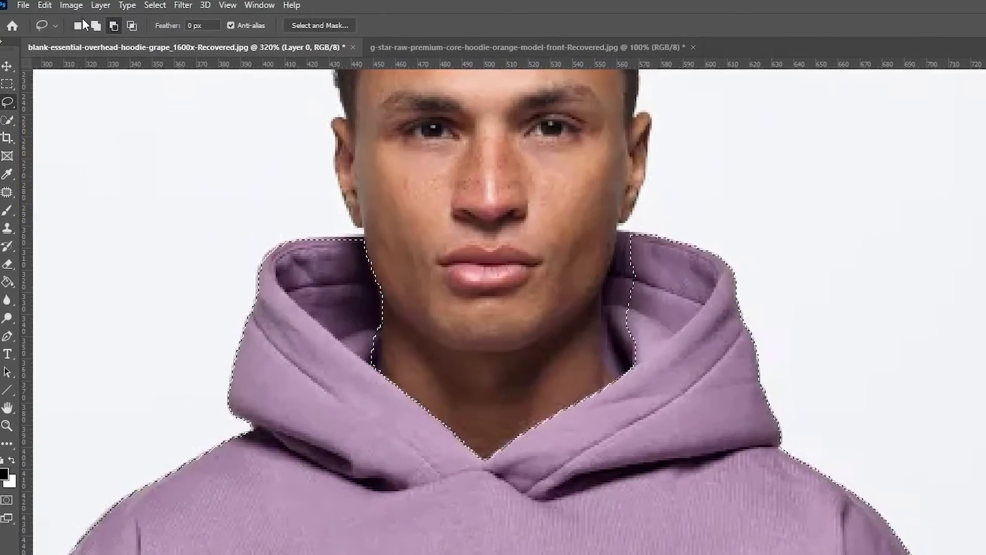
pyautogui.click(93, 26)
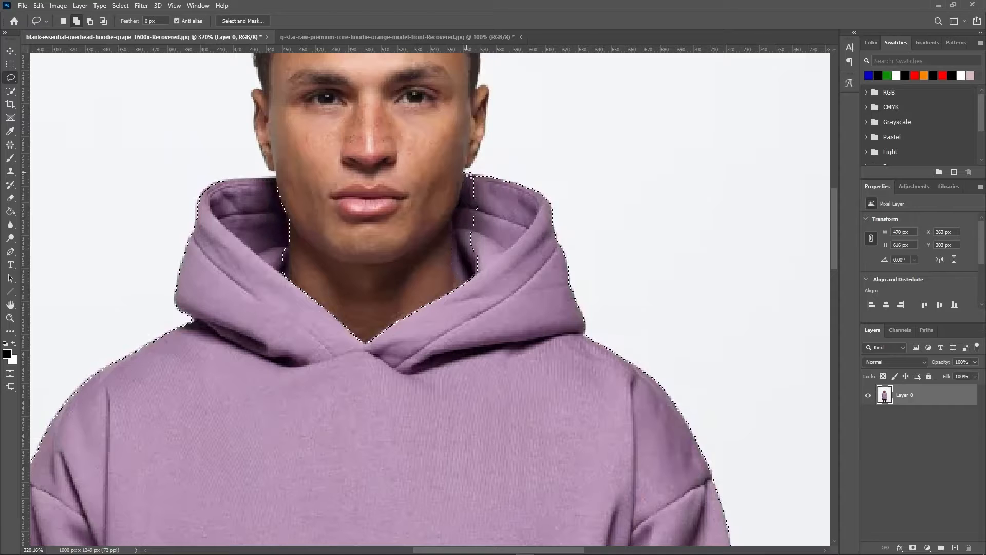
pyautogui.moveTo(468, 176)
pyautogui.mouseDown()
pyautogui.moveTo(459, 277)
pyautogui.moveTo(511, 237)
pyautogui.mouseUp()
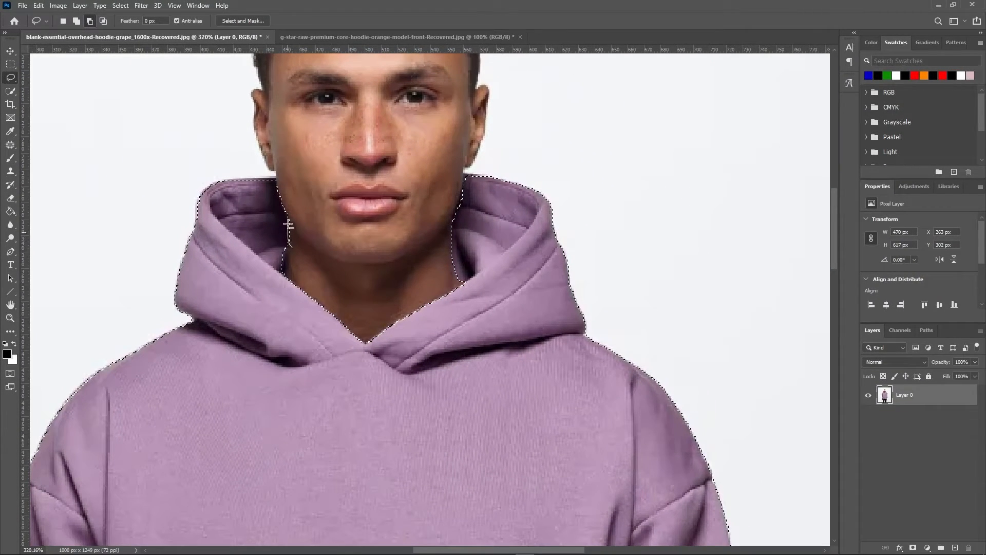
pyautogui.moveTo(295, 211); pyautogui.dragTo(291, 249)
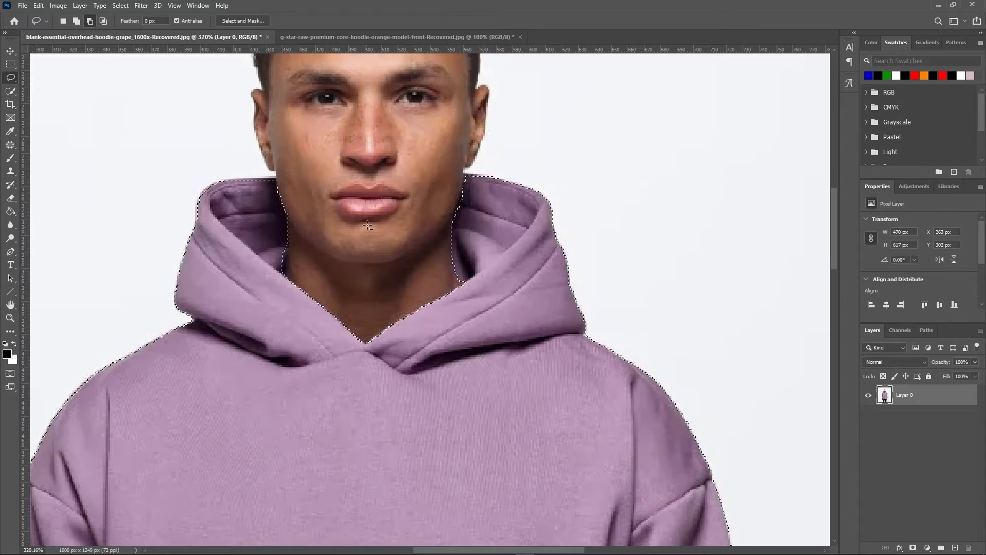
# Subtract the bit of white background beside the cuff nearest the pocket tag from the hoodie selection with the Lasso tool
pyautogui.scroll(-3, 380, 272)
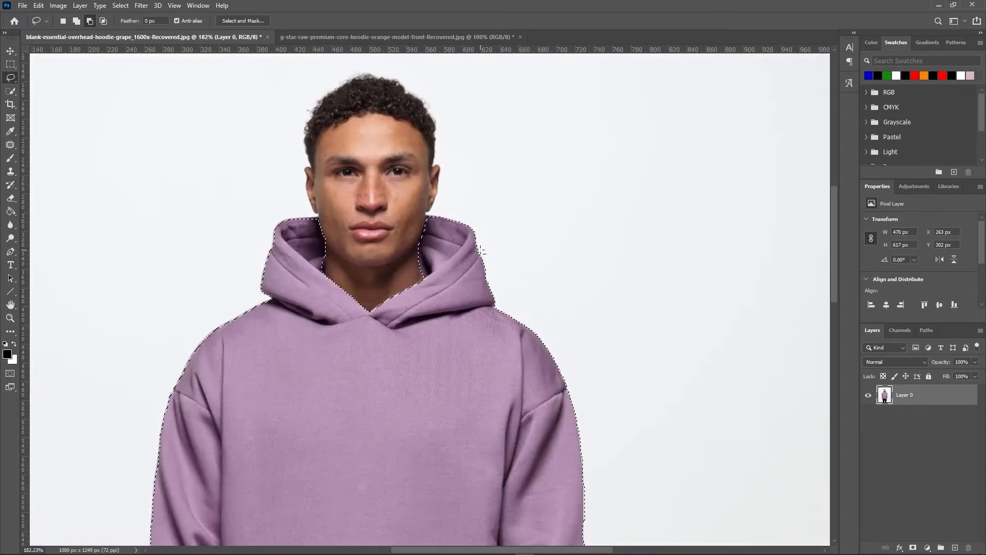
pyautogui.scroll(-3, 419, 278)
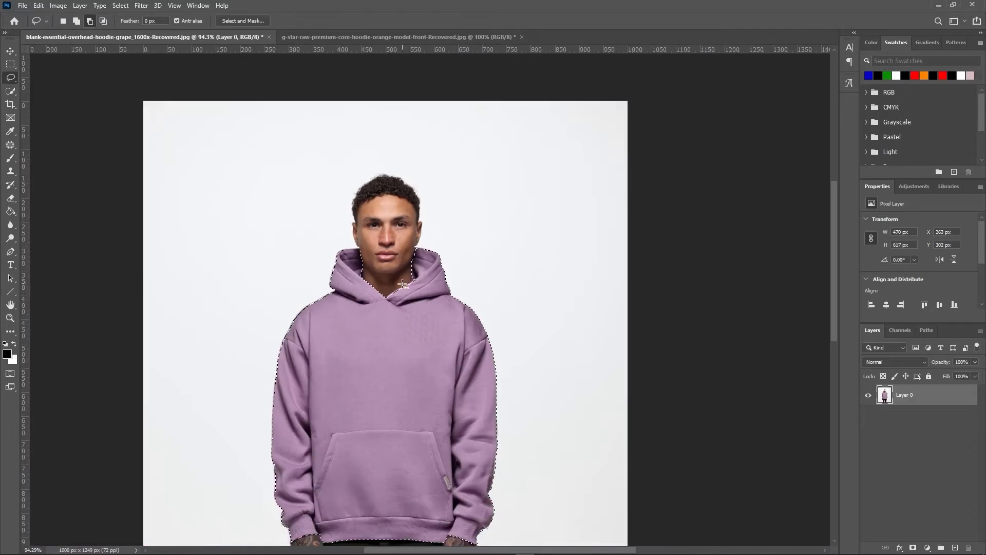
pyautogui.scroll(-5, 392, 334)
pyautogui.scroll(6, 392, 334)
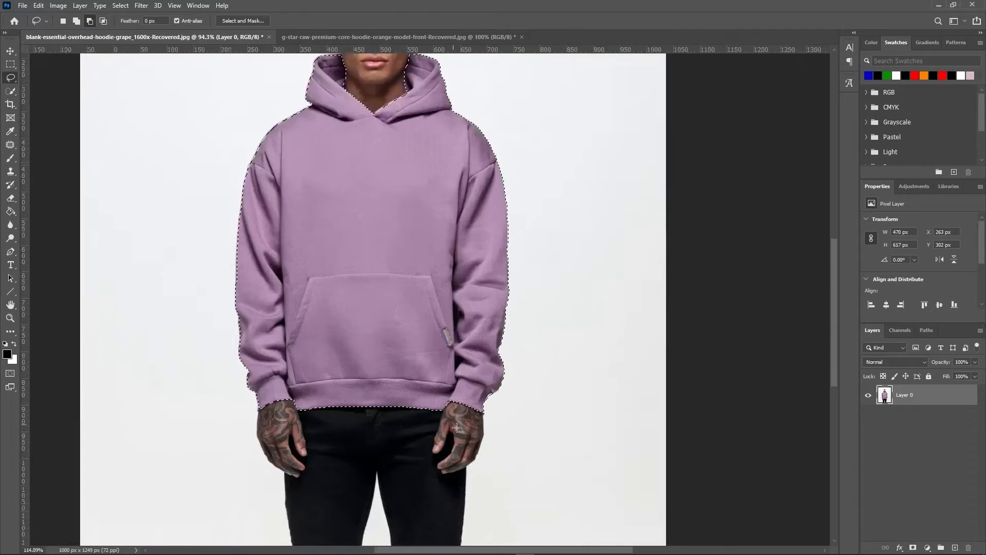
pyautogui.scroll(-4, 546, 374)
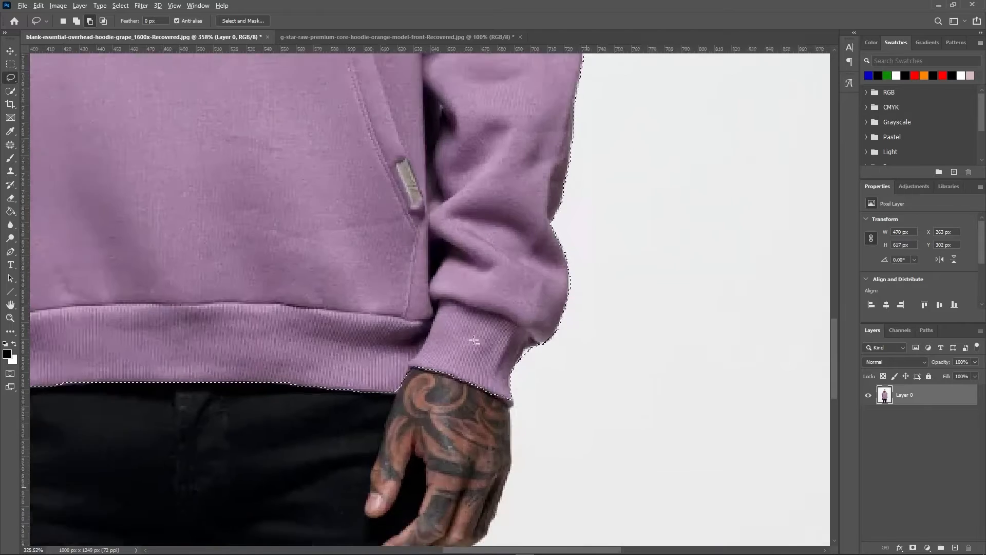
pyautogui.scroll(6, 527, 370)
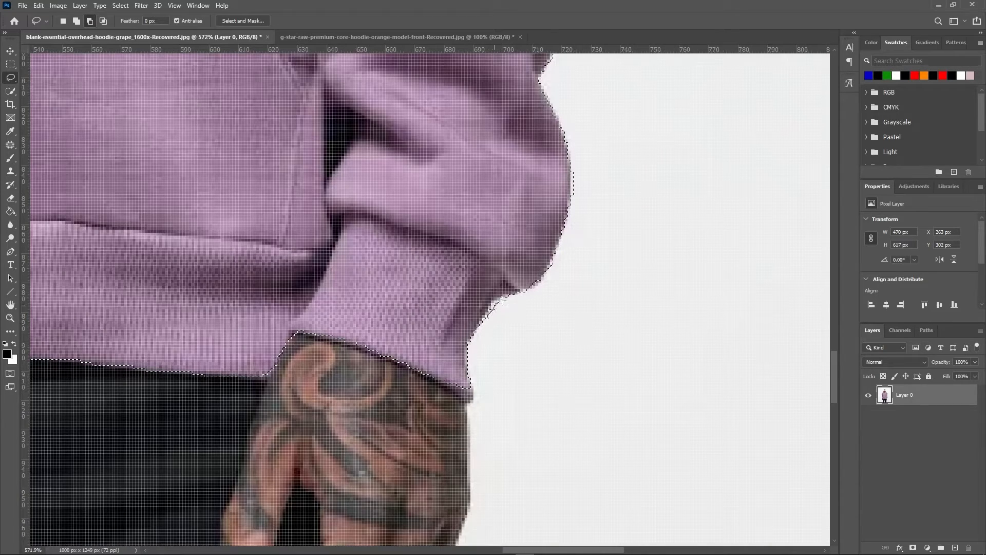
pyautogui.moveTo(492, 321); pyautogui.dragTo(486, 316)
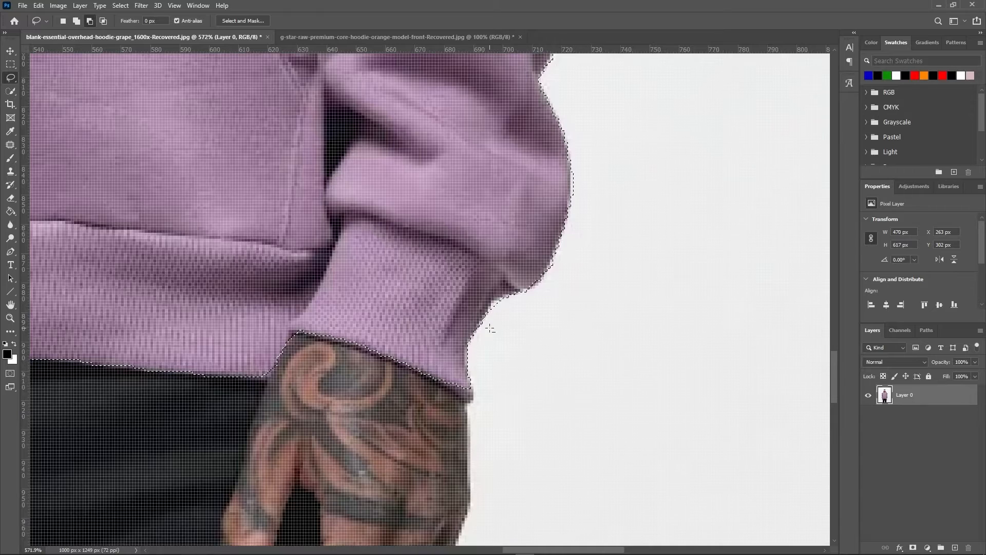
# Add a Gradient Map adjustment layer masked to the hoodie selection
pyautogui.scroll(-6, 486, 325)
pyautogui.scroll(-4, 306, 257)
pyautogui.scroll(3, 543, 292)
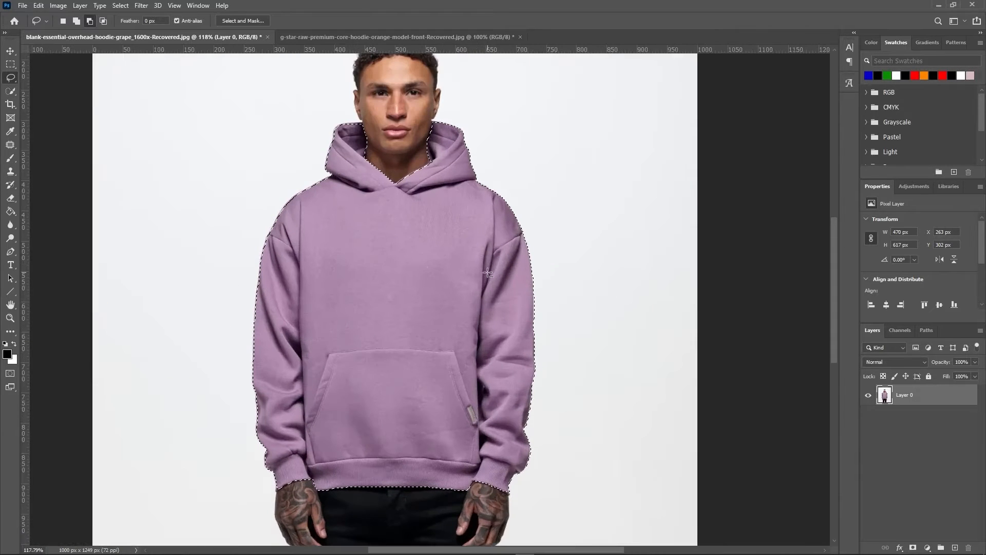
pyautogui.scroll(2, 274, 217)
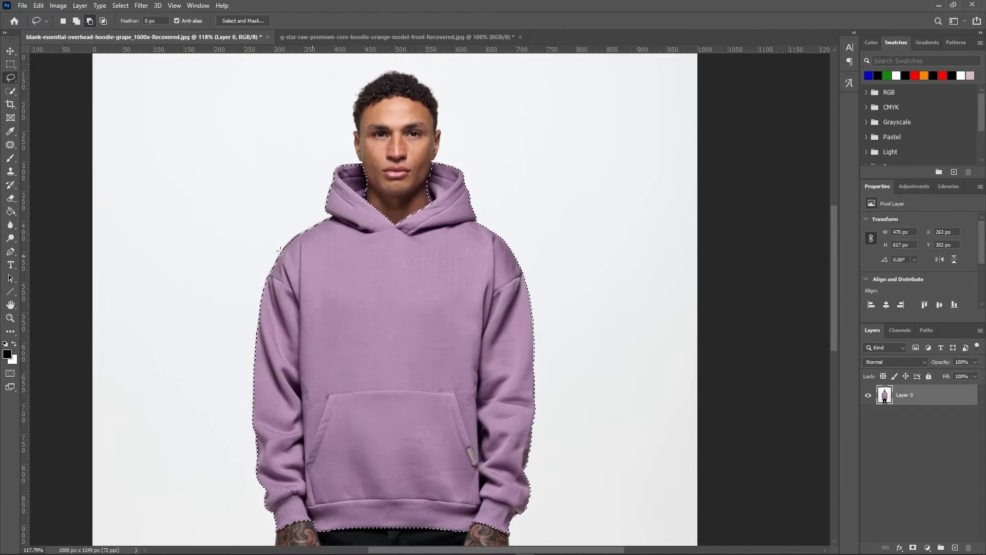
pyautogui.scroll(-1, 274, 217)
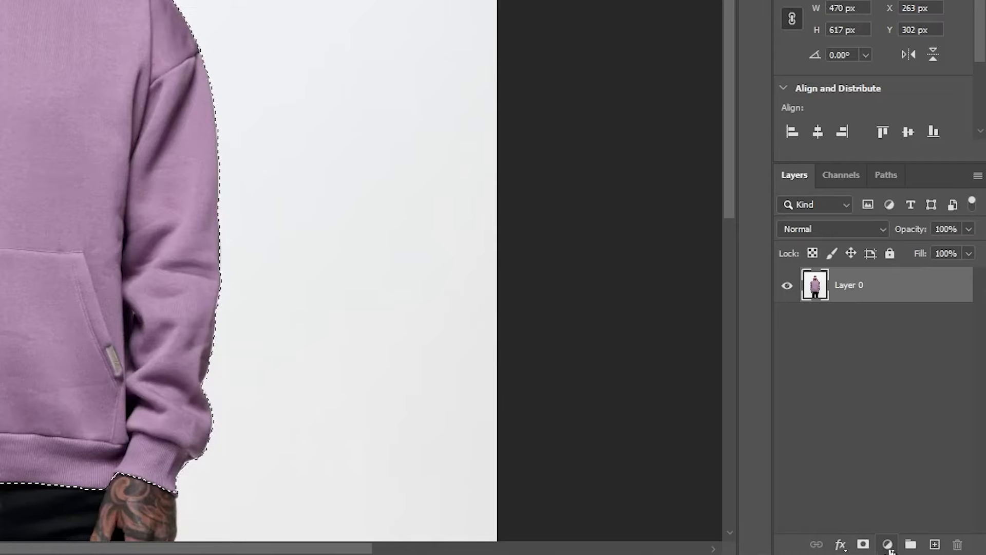
pyautogui.click(888, 545)
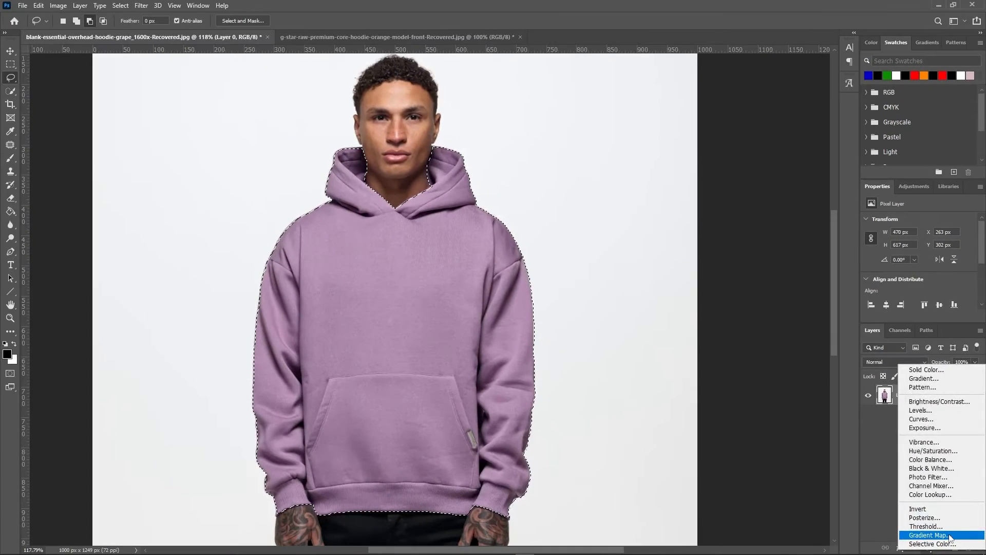
pyautogui.click(928, 534)
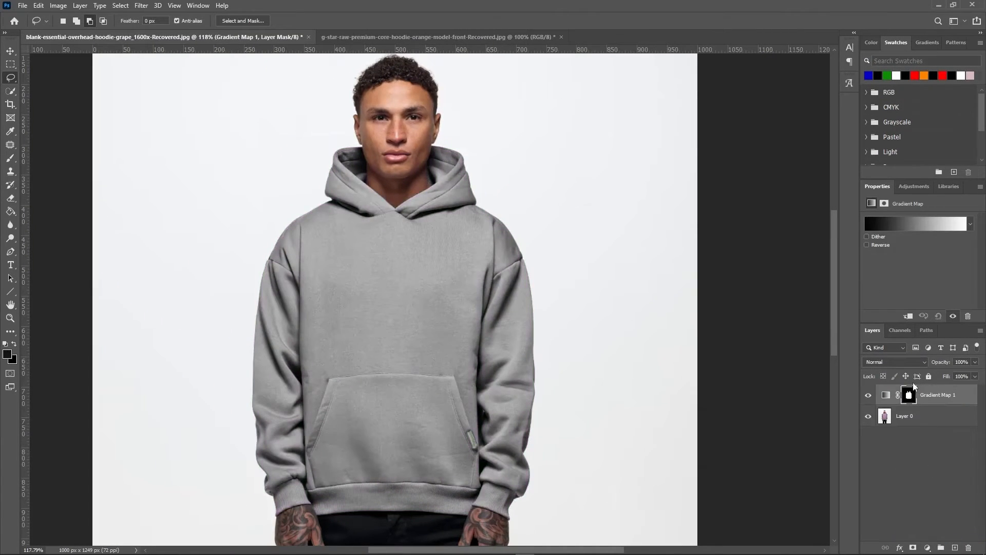
# Open the gradient map's gradient for editing and set its dark end stop to black
pyautogui.click(913, 224)
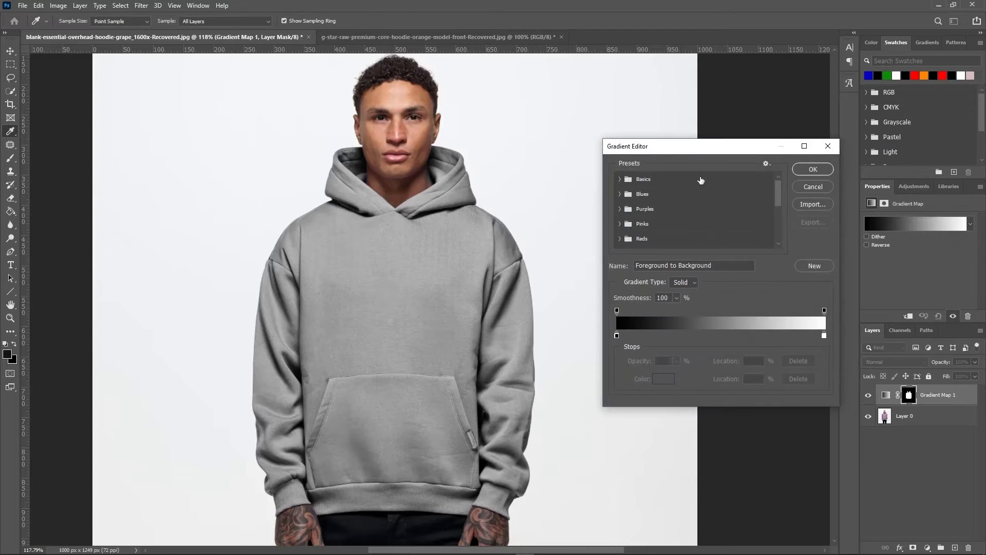
pyautogui.moveTo(707, 151); pyautogui.dragTo(679, 158)
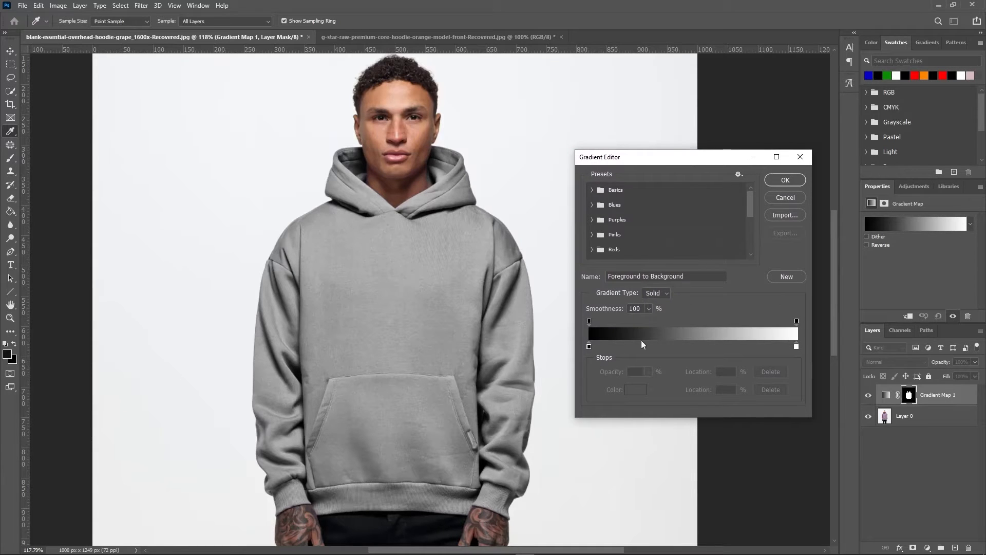
pyautogui.doubleClick(589, 347)
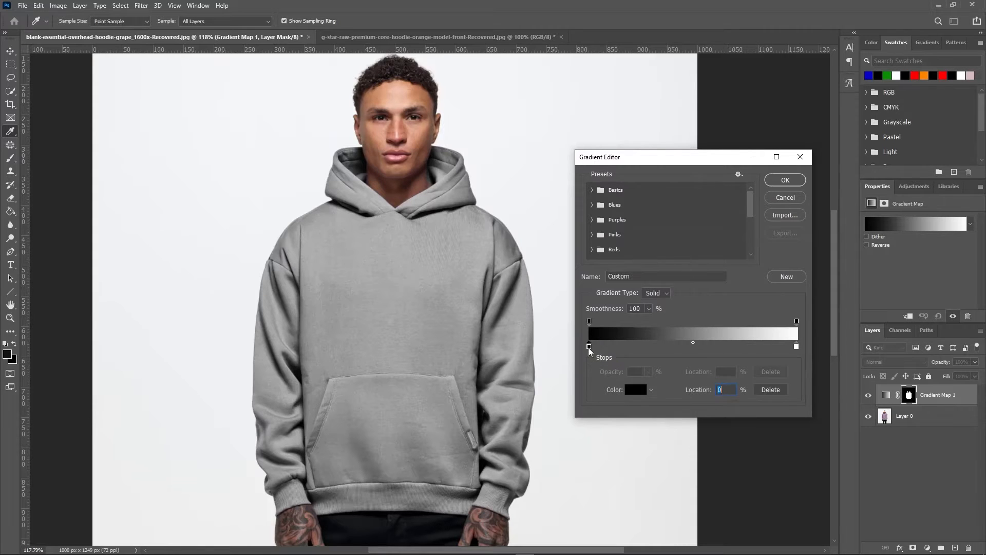
pyautogui.click(948, 231)
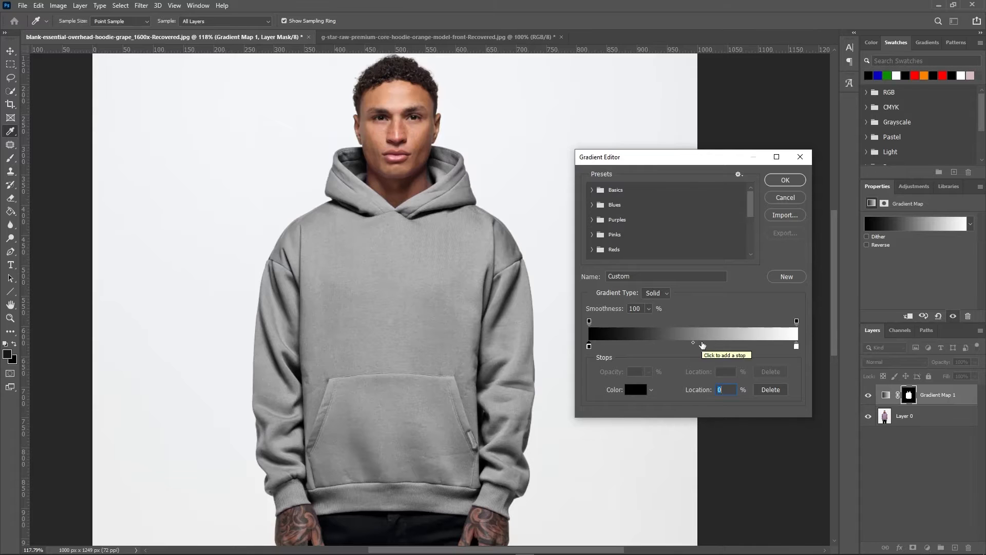
# Add a color stop at 54% on the gradient and set its color to green 008c2b
pyautogui.doubleClick(702, 345)
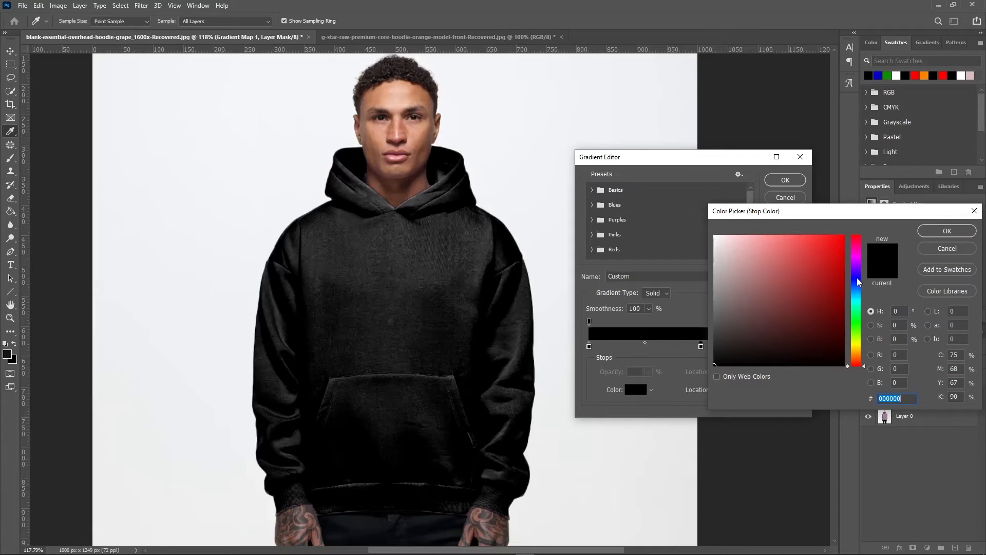
pyautogui.click(857, 316)
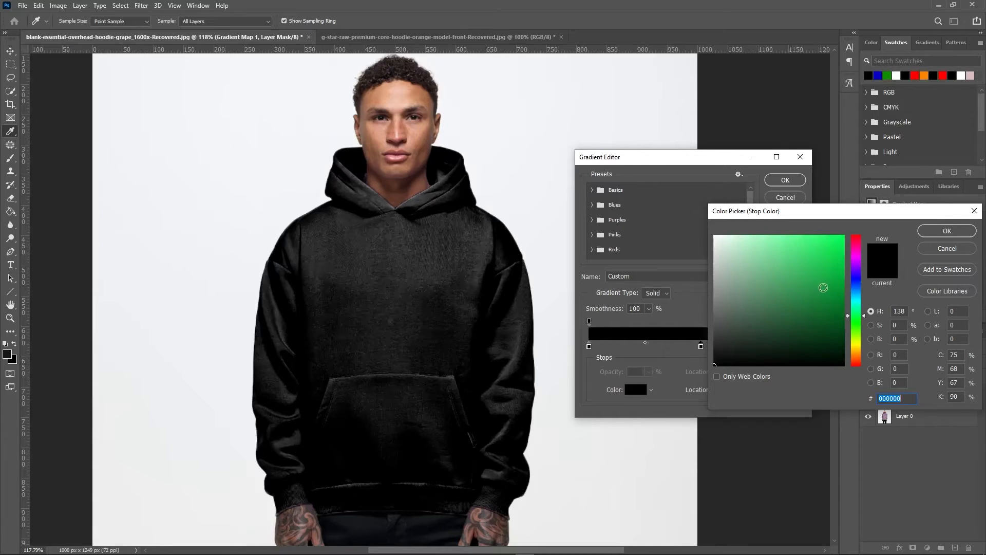
pyautogui.moveTo(823, 287)
pyautogui.mouseDown()
pyautogui.moveTo(843, 282)
pyautogui.moveTo(852, 296)
pyautogui.mouseUp()
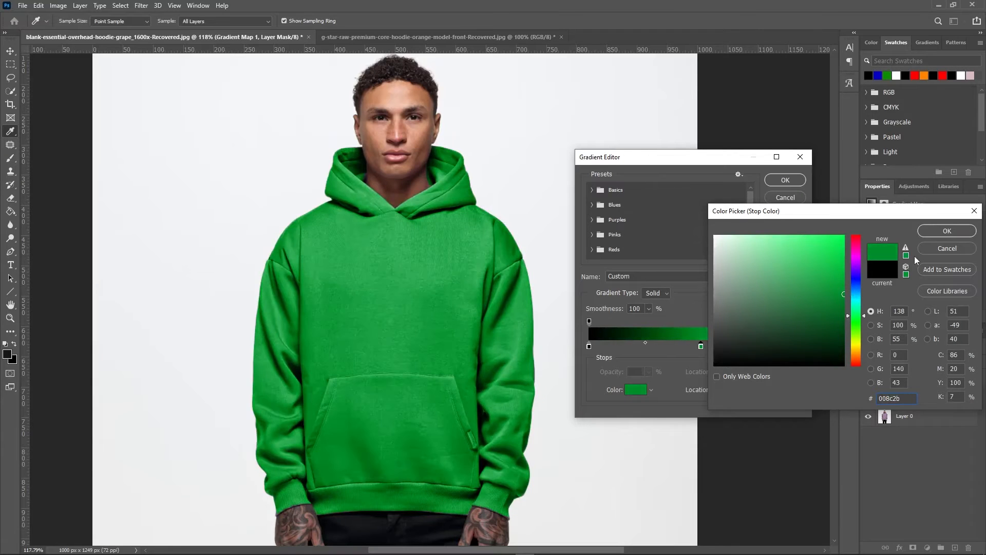
pyautogui.click(946, 231)
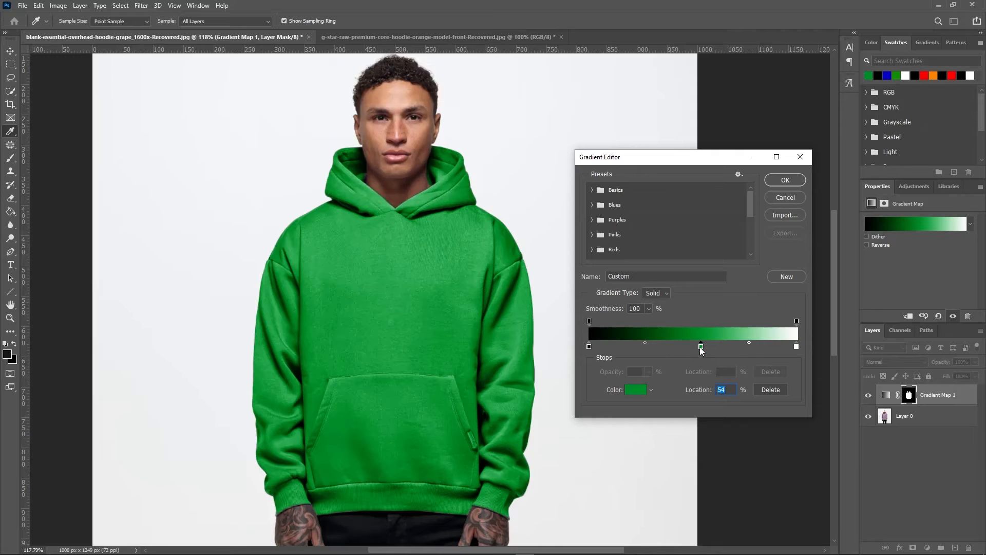
# Move the green color stop to a location of 69% and apply the gradient
pyautogui.moveTo(702, 349); pyautogui.dragTo(679, 347)
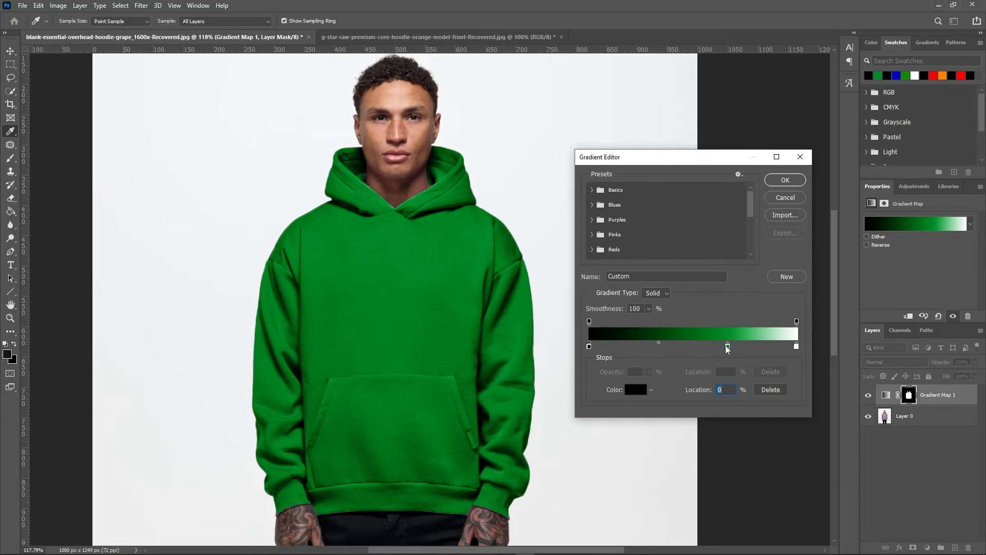
pyautogui.moveTo(727, 347); pyautogui.dragTo(732, 349)
pyautogui.click(785, 180)
# Change the gradient's green stop to red d20000, shift it slightly toward the white end, and apply the gradient
pyautogui.scroll(-3, 389, 273)
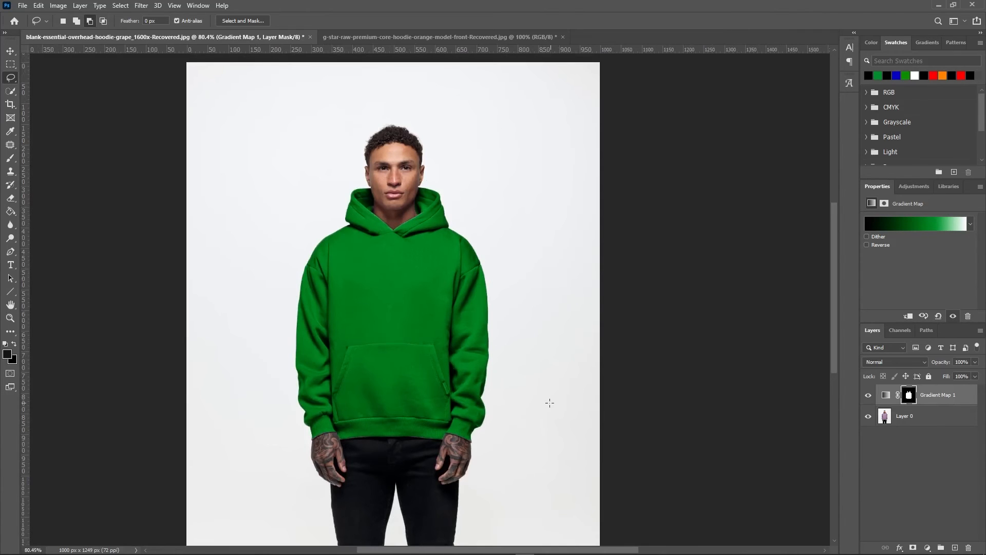
pyautogui.click(921, 224)
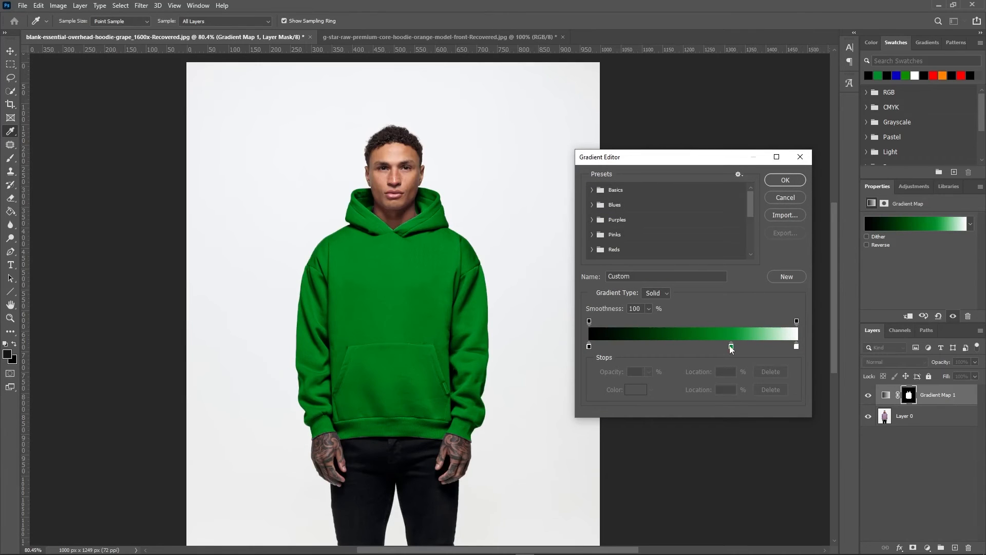
pyautogui.click(730, 347)
pyautogui.doubleClick(731, 348)
pyautogui.click(855, 245)
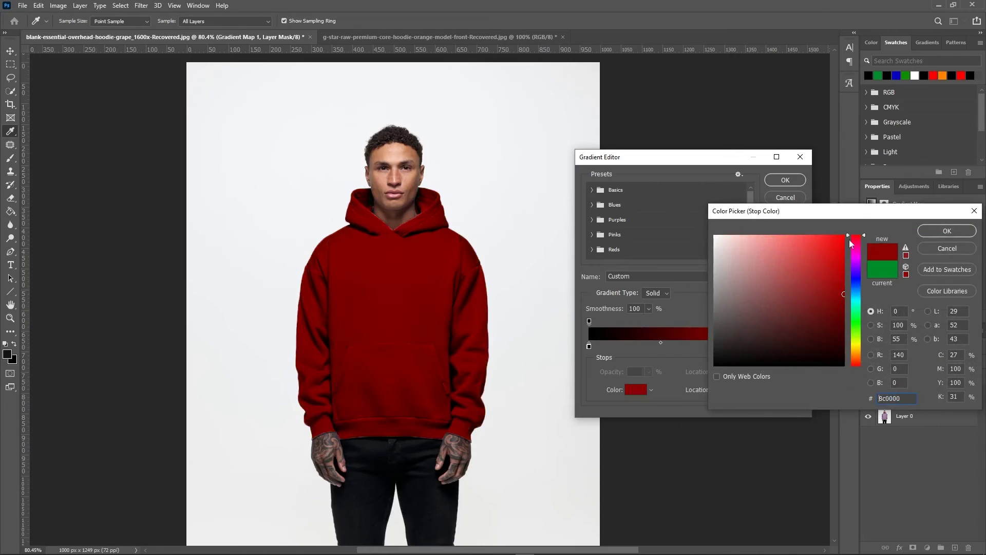
pyautogui.click(845, 251)
pyautogui.moveTo(846, 251)
pyautogui.mouseDown()
pyautogui.moveTo(845, 235)
pyautogui.moveTo(845, 252)
pyautogui.mouseUp()
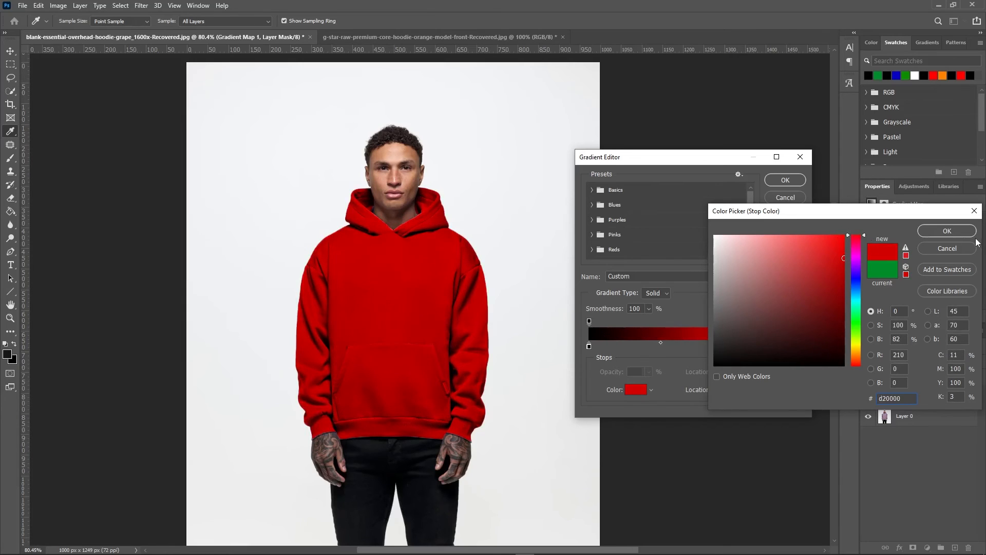
pyautogui.click(945, 232)
pyautogui.moveTo(731, 349)
pyautogui.mouseDown()
pyautogui.moveTo(716, 349)
pyautogui.moveTo(741, 352)
pyautogui.mouseUp()
pyautogui.click(785, 180)
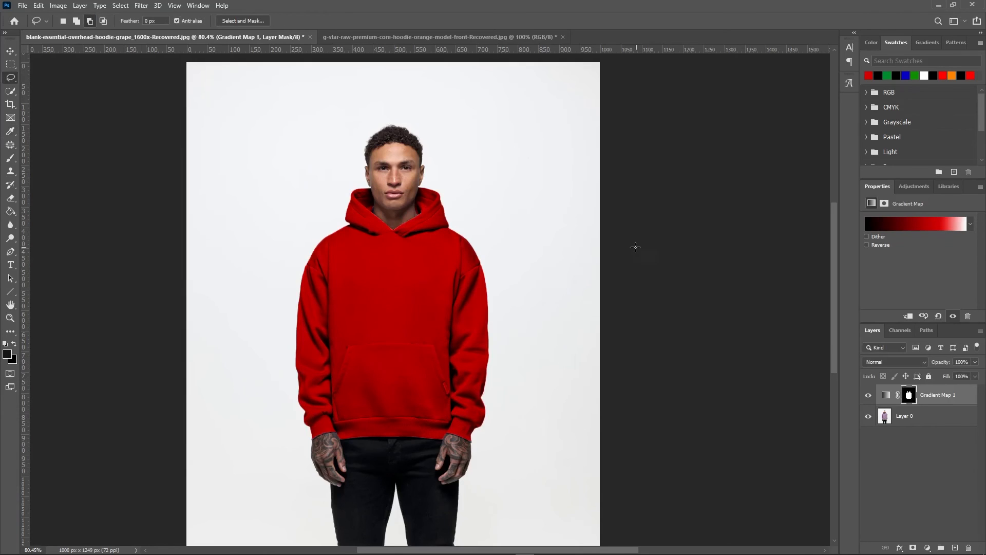